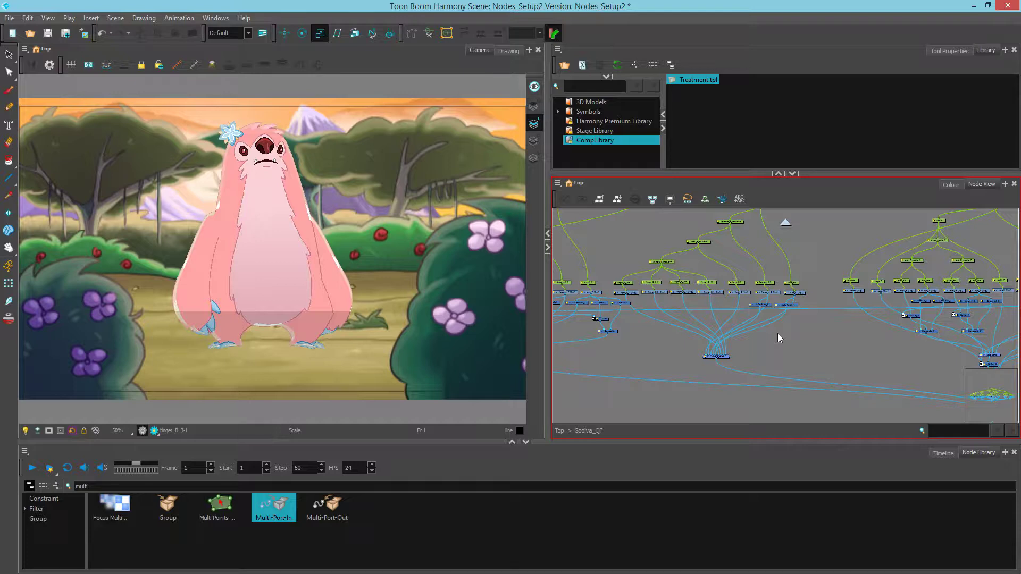
Step: Examine the Godiva_QF rig's node network, including its arm, head, torso and leg branches
scroll(778, 334, down, 5)
drag(857, 310, 847, 316)
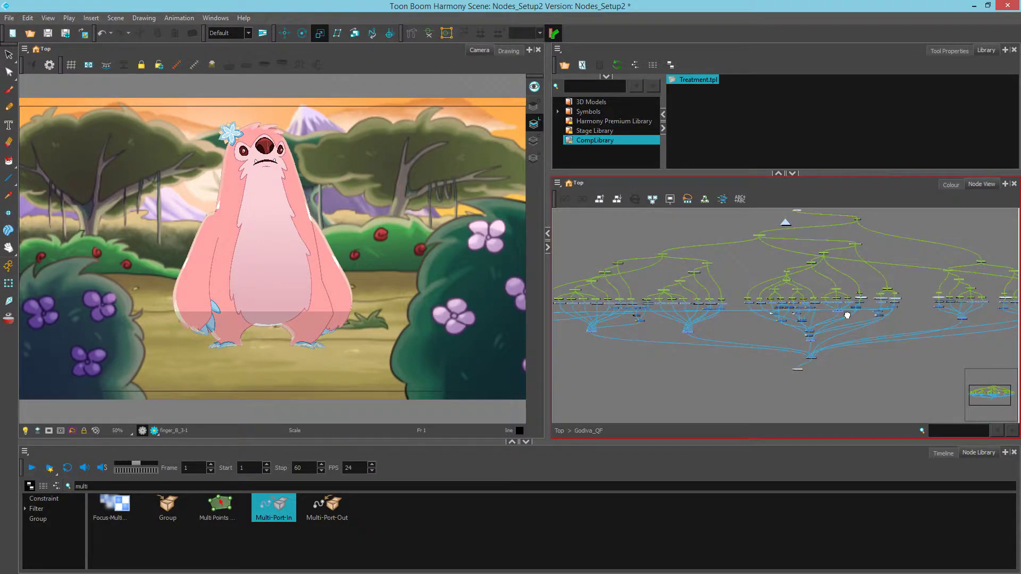
scroll(846, 319, up, 5)
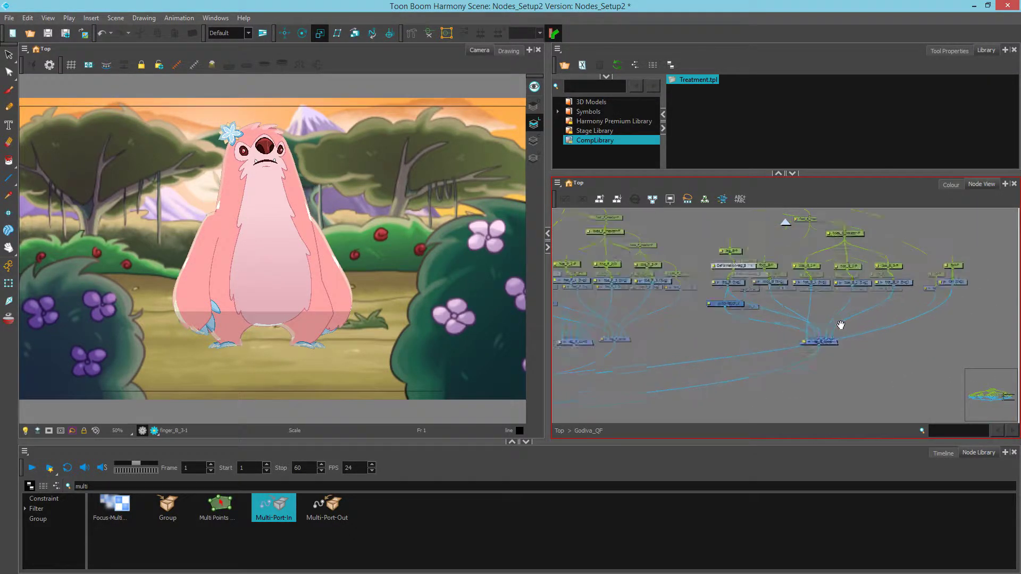
scroll(841, 325, up, 3)
scroll(784, 348, down, 2)
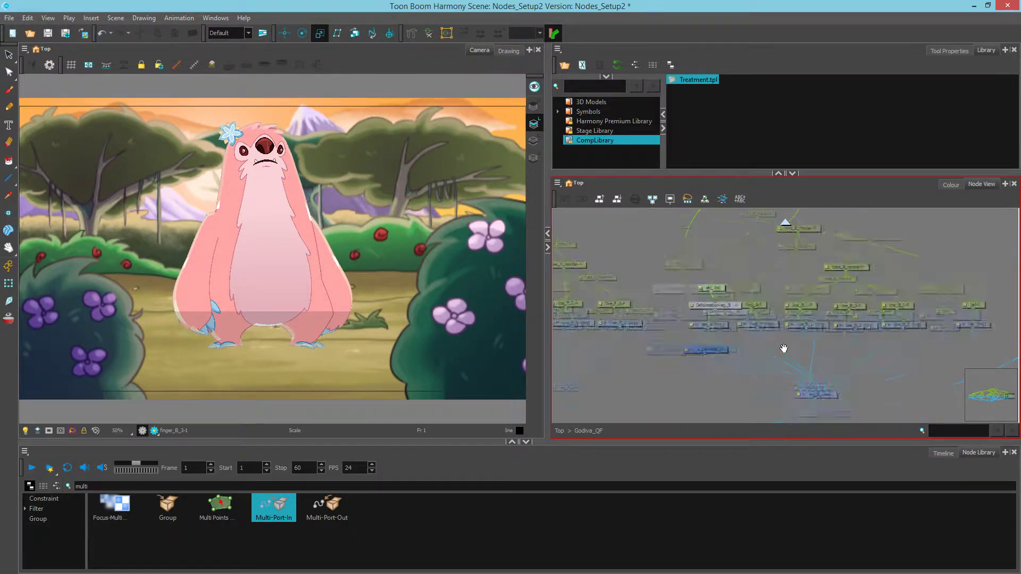
scroll(784, 349, down, 3)
drag(695, 353, 996, 340)
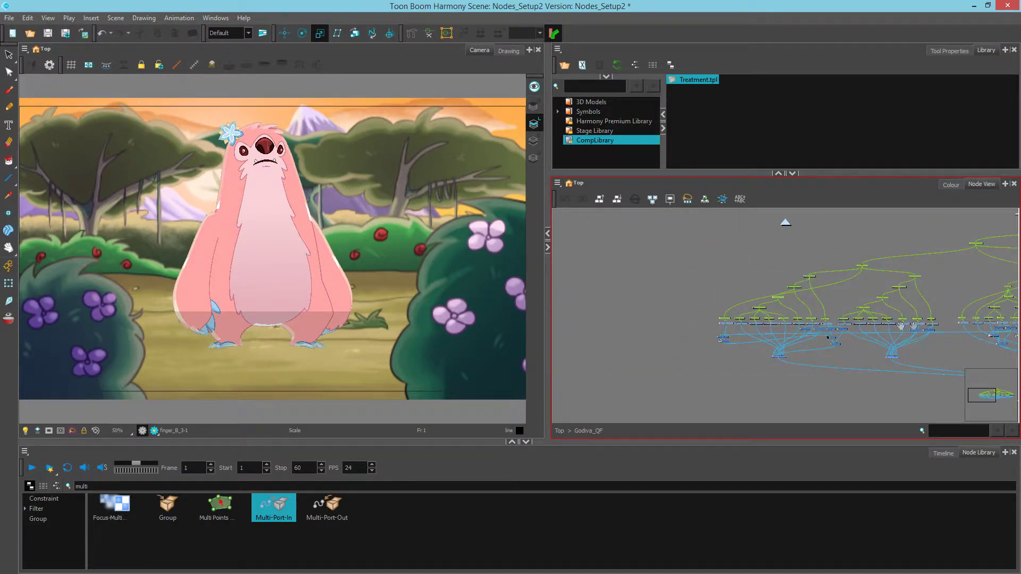
drag(938, 325, 847, 328)
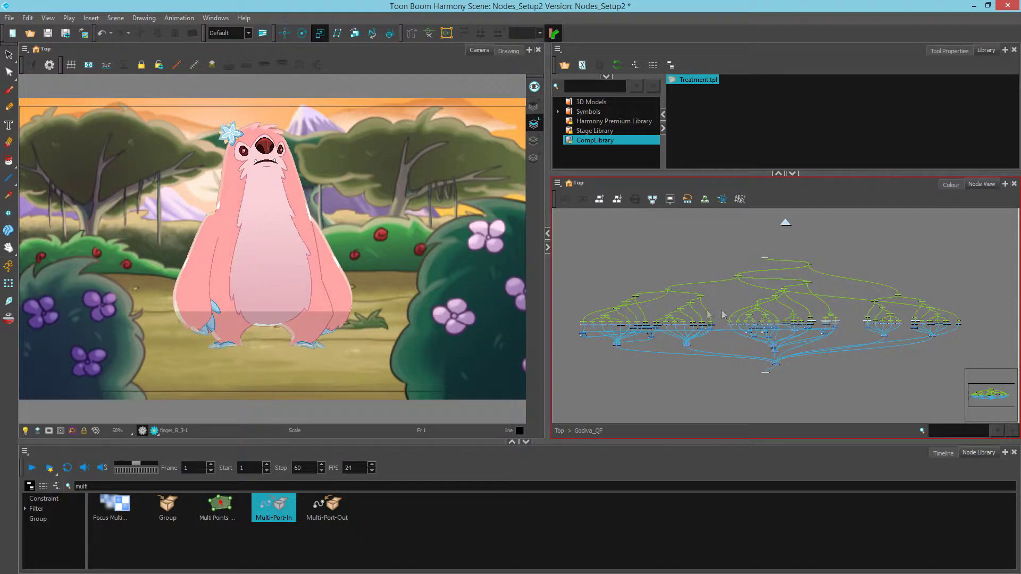
scroll(914, 332, up, 2)
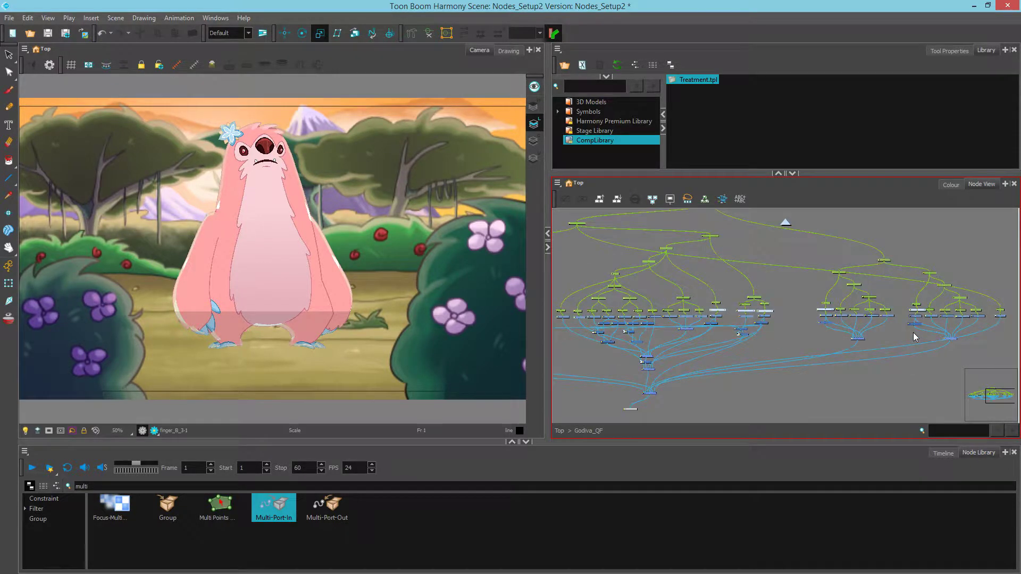
scroll(913, 336, up, 2)
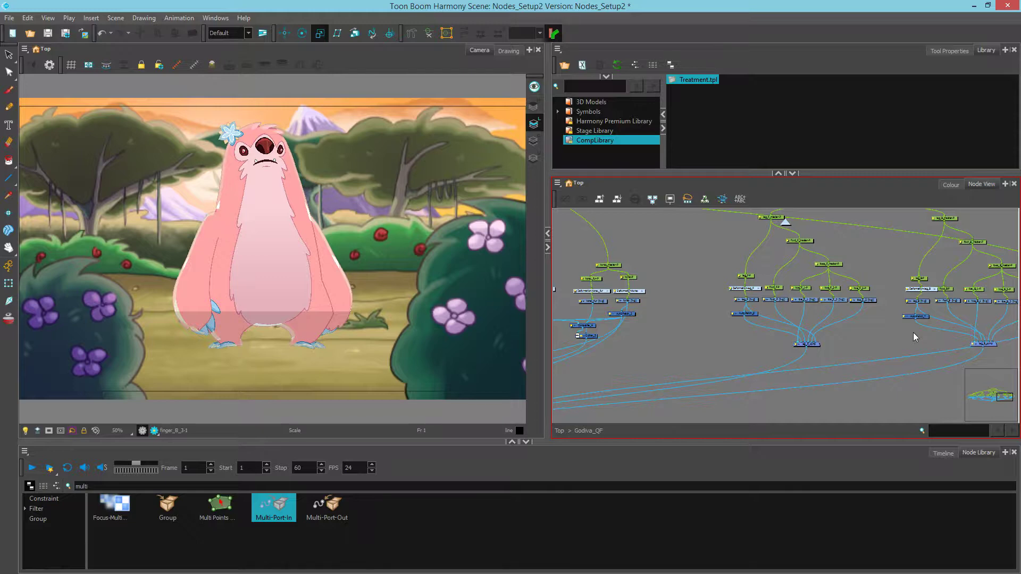
Step: Insert a backdrop behind all the nodes of the two leg branches
scroll(912, 333, up, 1)
drag(912, 334, 670, 348)
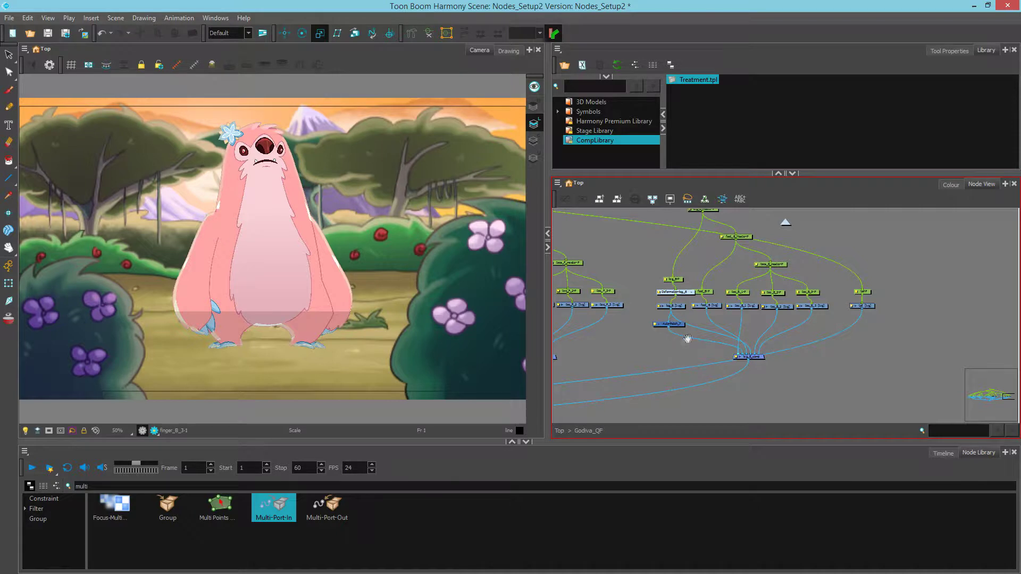
scroll(678, 335, down, 2)
drag(637, 333, 697, 349)
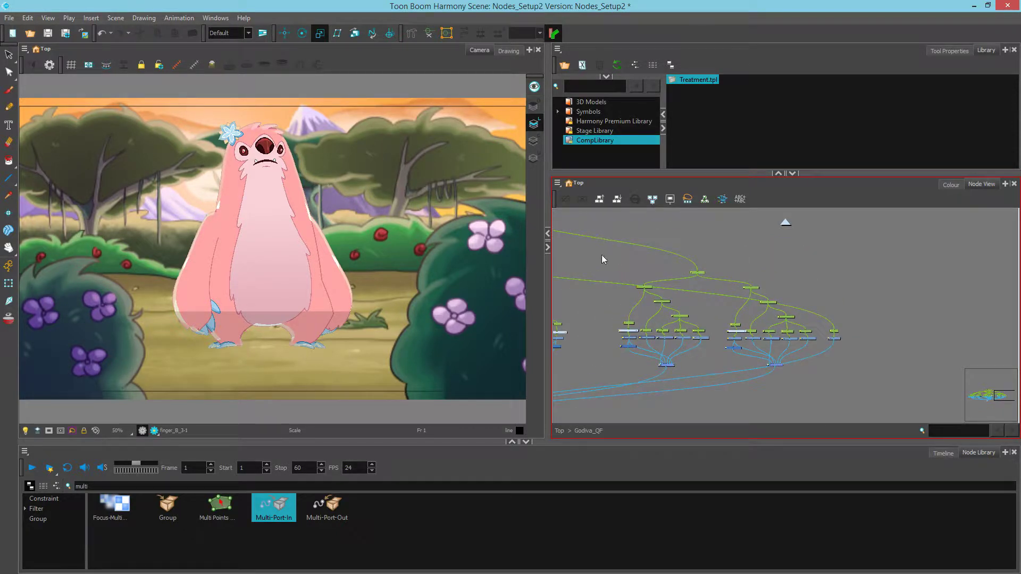
drag(598, 256, 900, 393)
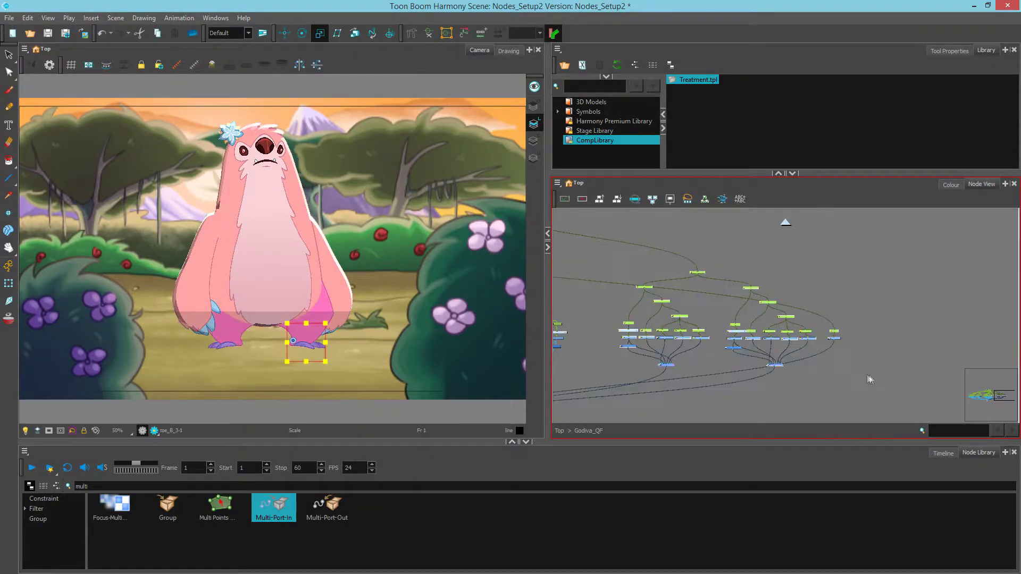
click(557, 183)
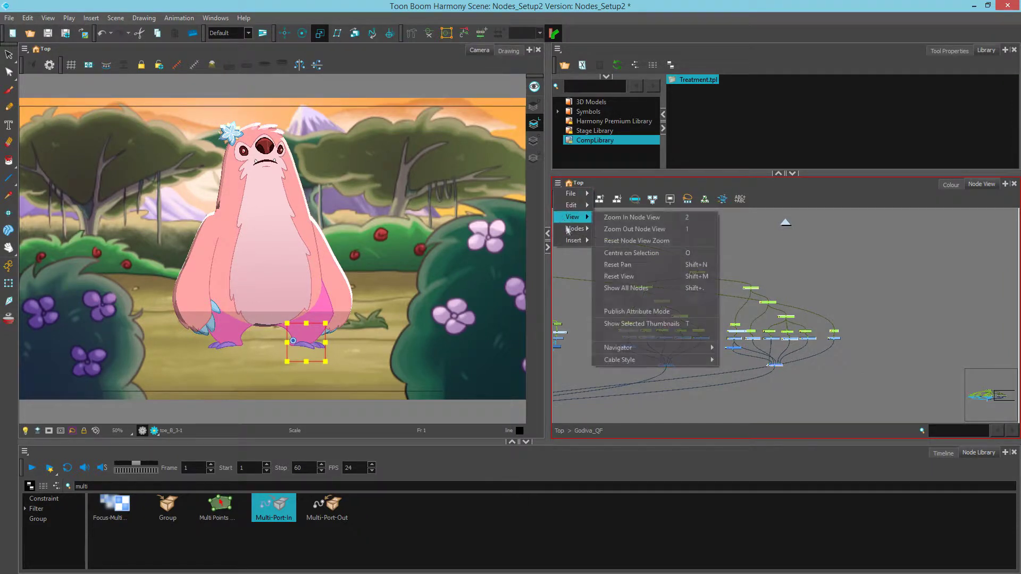
mouse_move(570, 241)
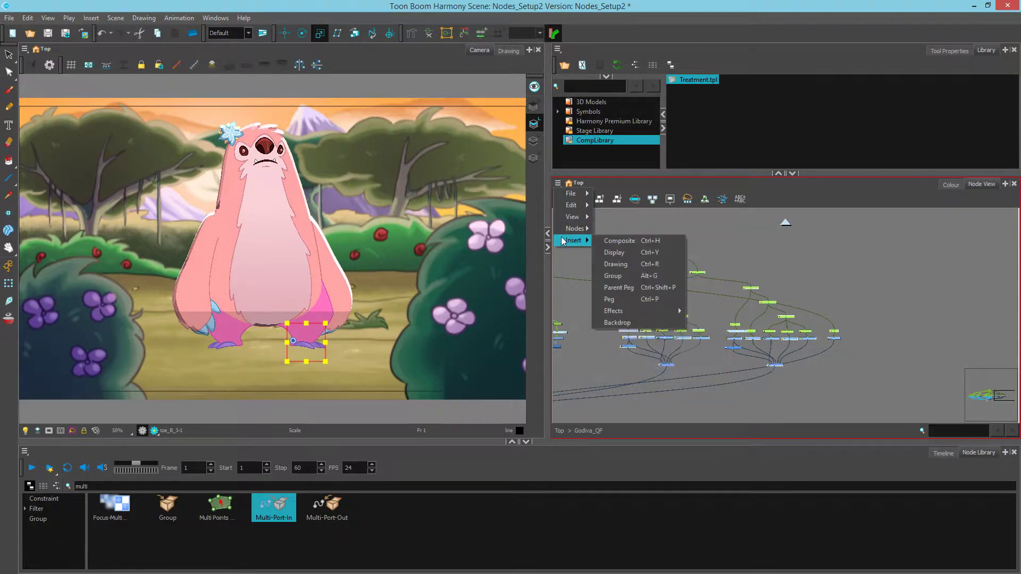
click(629, 328)
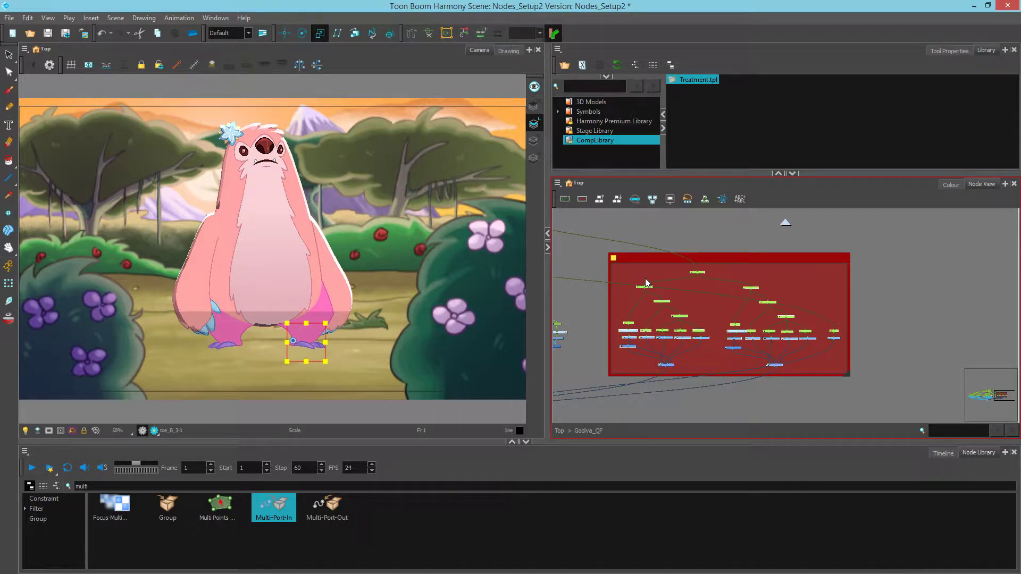
Step: Set the new backdrop's colour to light green and name it LEGS
click(613, 259)
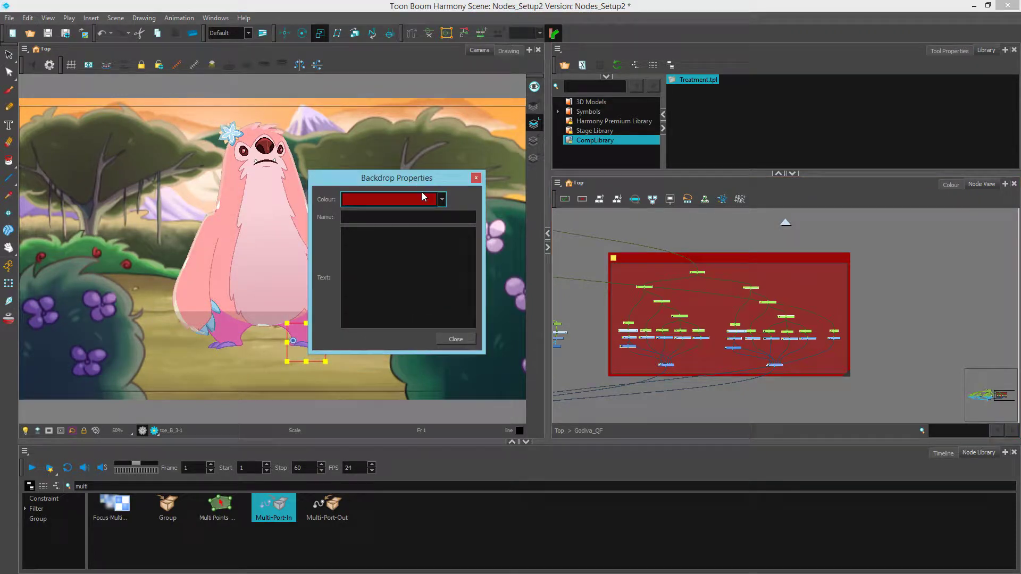
click(386, 206)
click(388, 234)
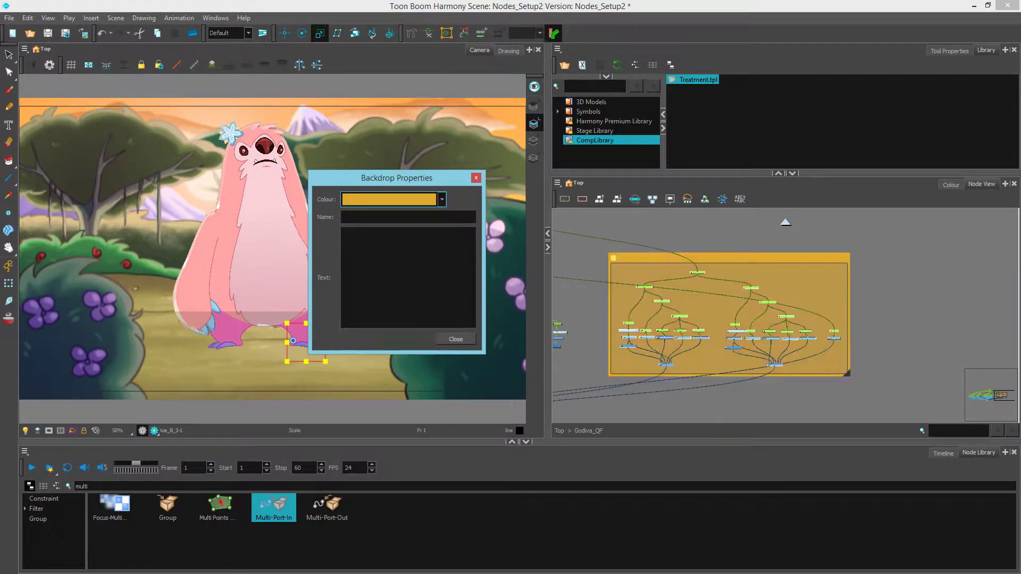
click(385, 196)
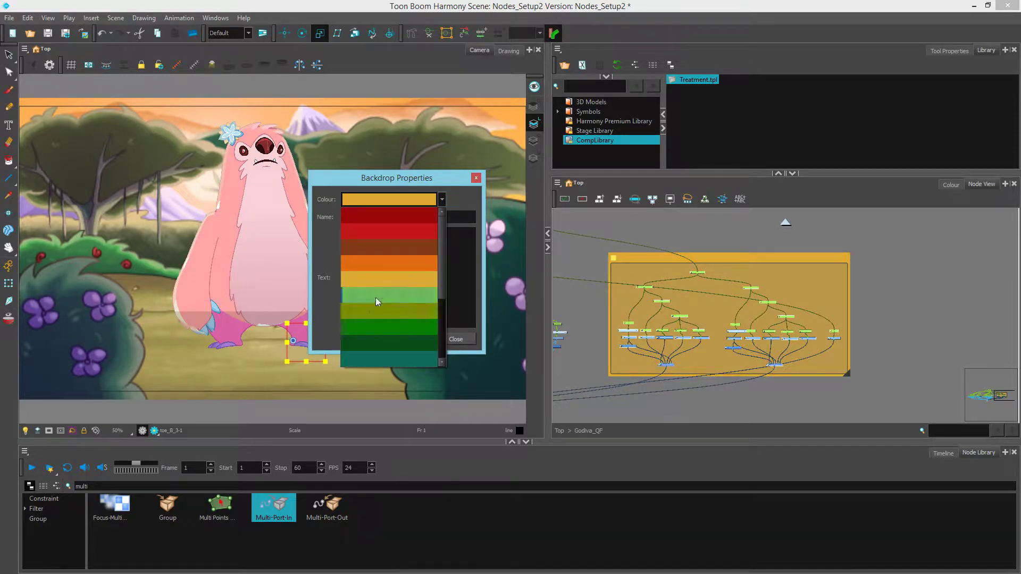
click(376, 298)
click(361, 219)
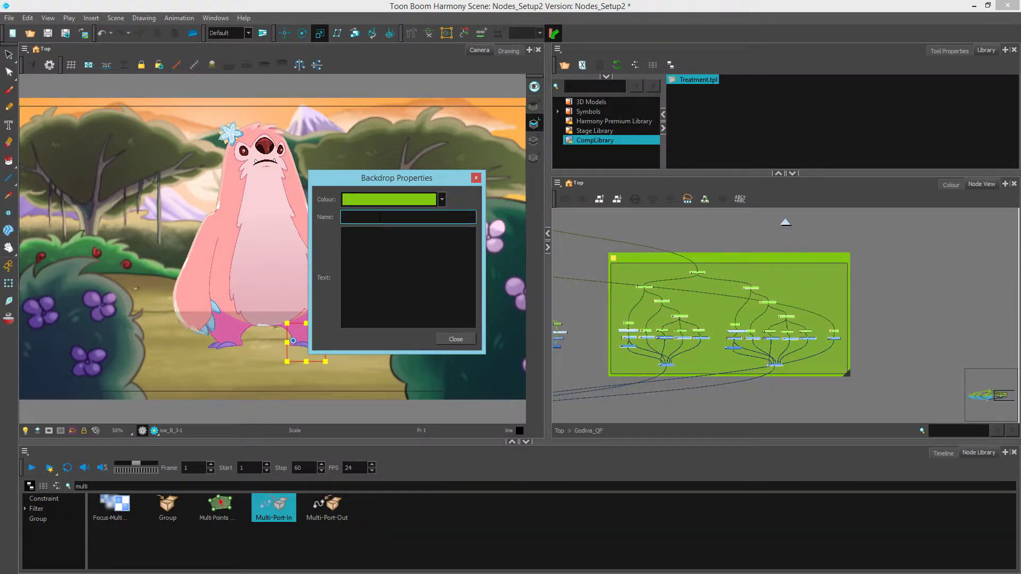
text(LEGS)
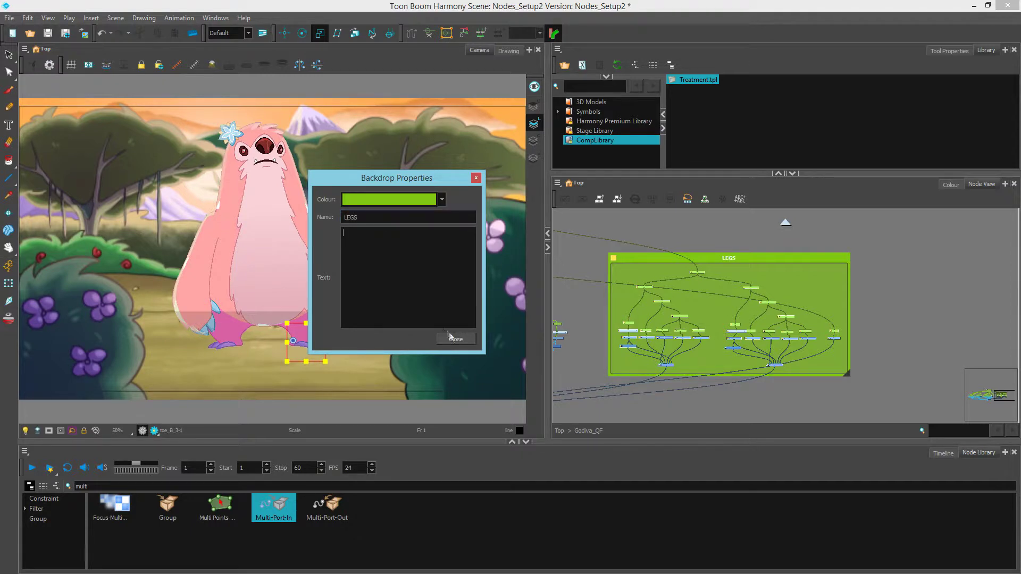
click(456, 339)
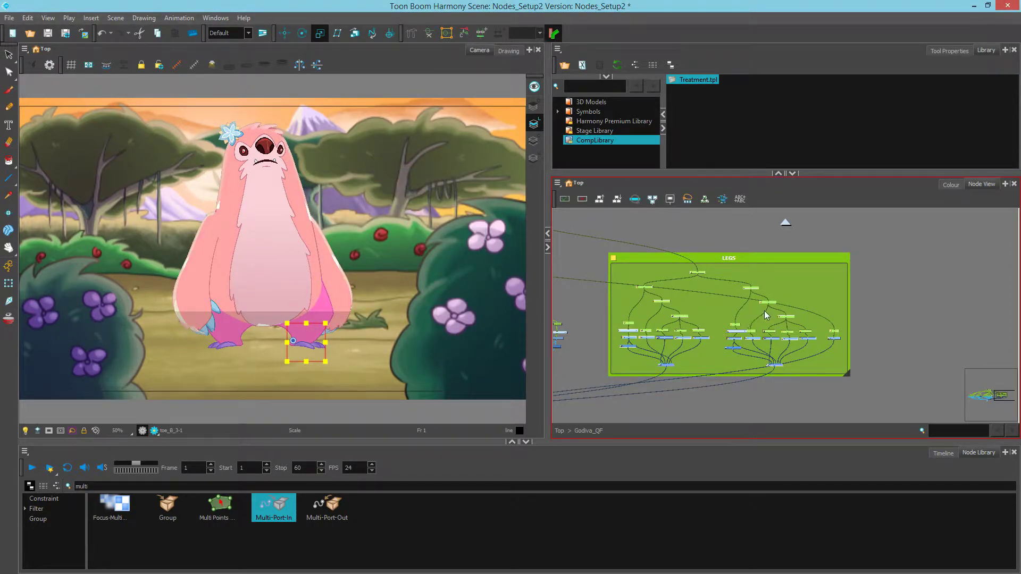
Step: Move the LEGS backdrop slightly together with the leg nodes inside it
scroll(764, 312, up, 3)
drag(733, 302, 834, 300)
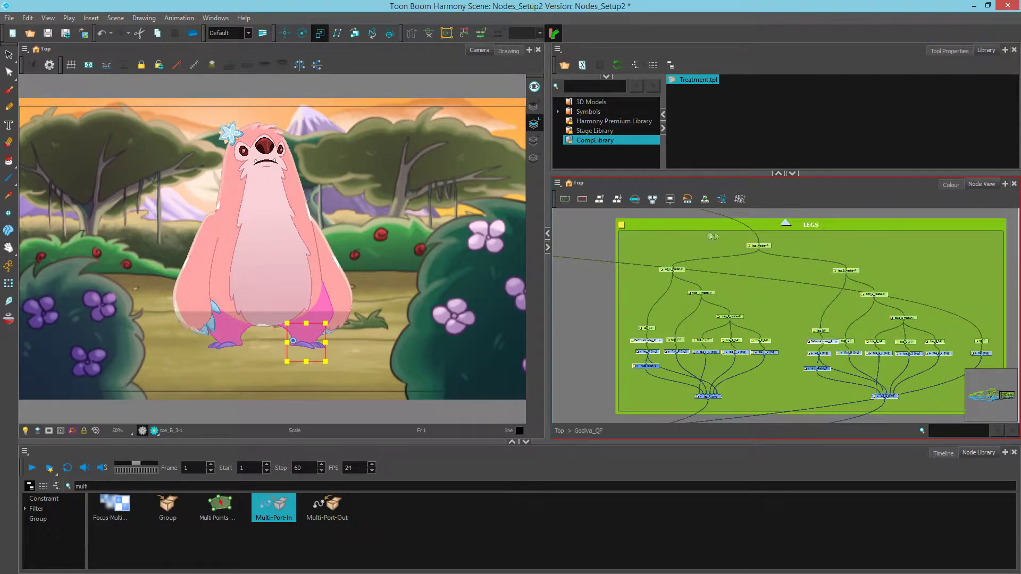
scroll(766, 279, down, 3)
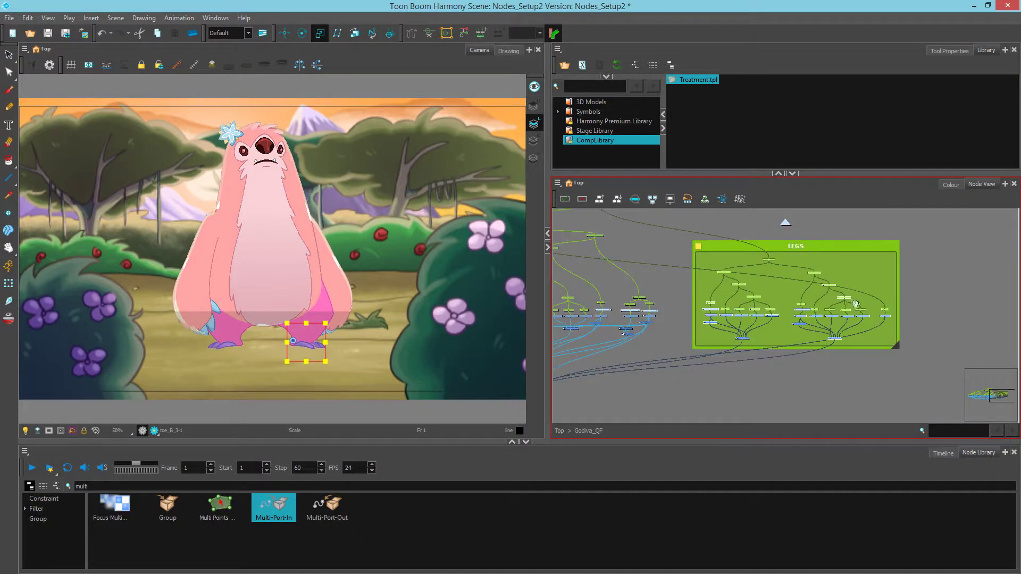
drag(855, 303, 795, 275)
click(886, 322)
drag(755, 216, 738, 287)
drag(698, 365, 764, 340)
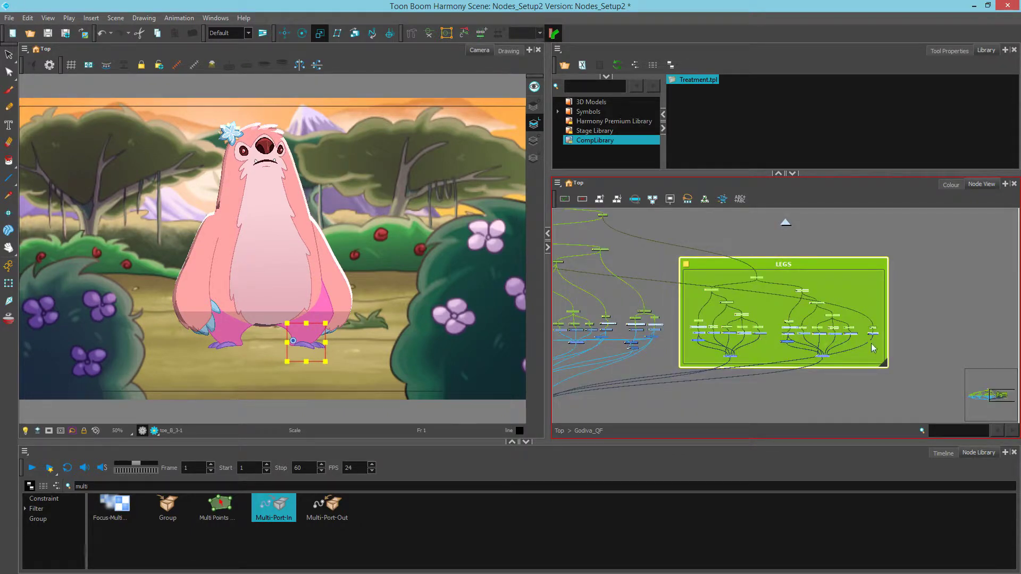
Step: Enlarge the LEGS backdrop slightly from its lower-right corner
scroll(871, 345, up, 2)
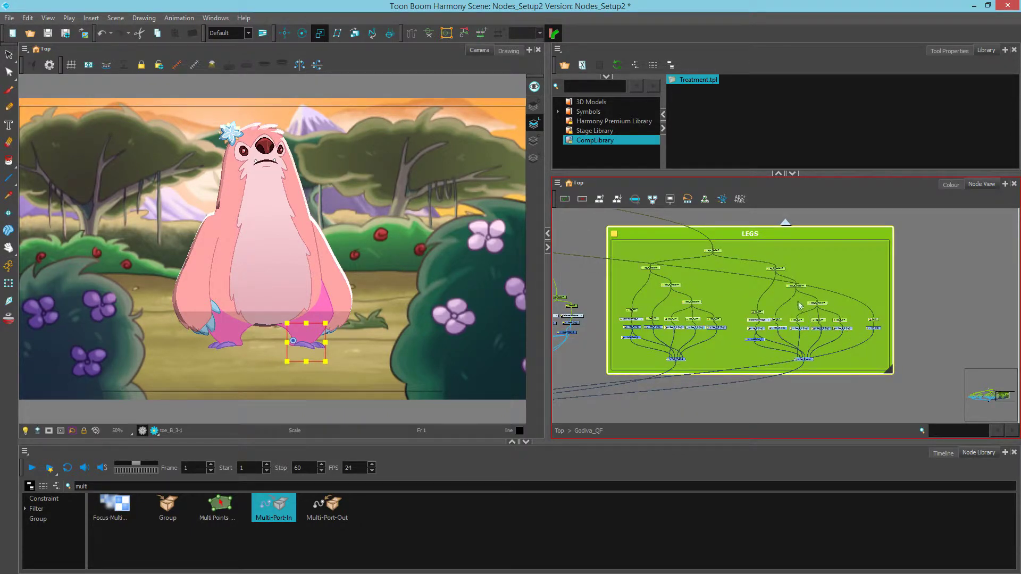
click(936, 371)
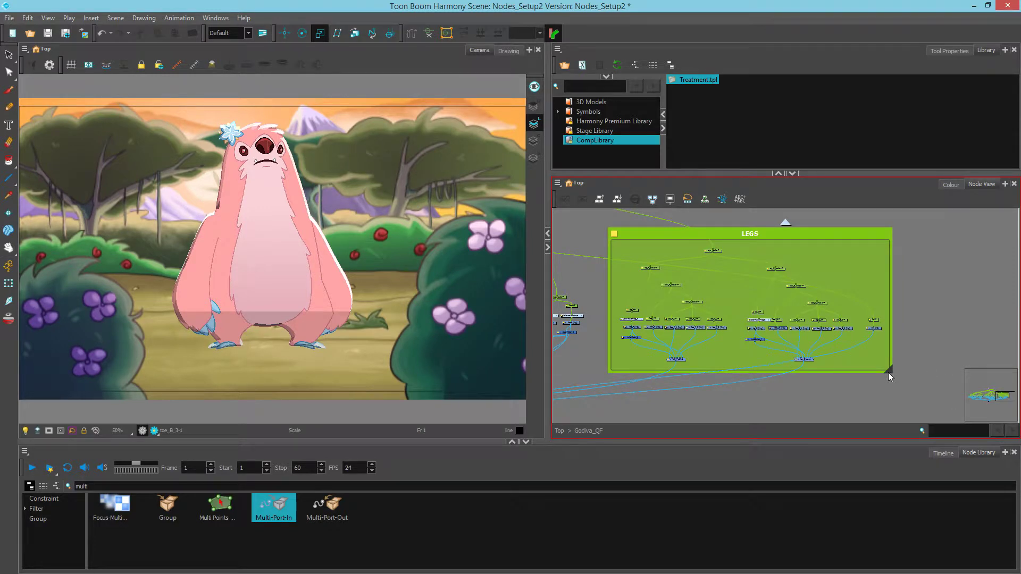
mouse_move(890, 373)
mouse_down()
mouse_move(915, 387)
mouse_move(895, 377)
mouse_up()
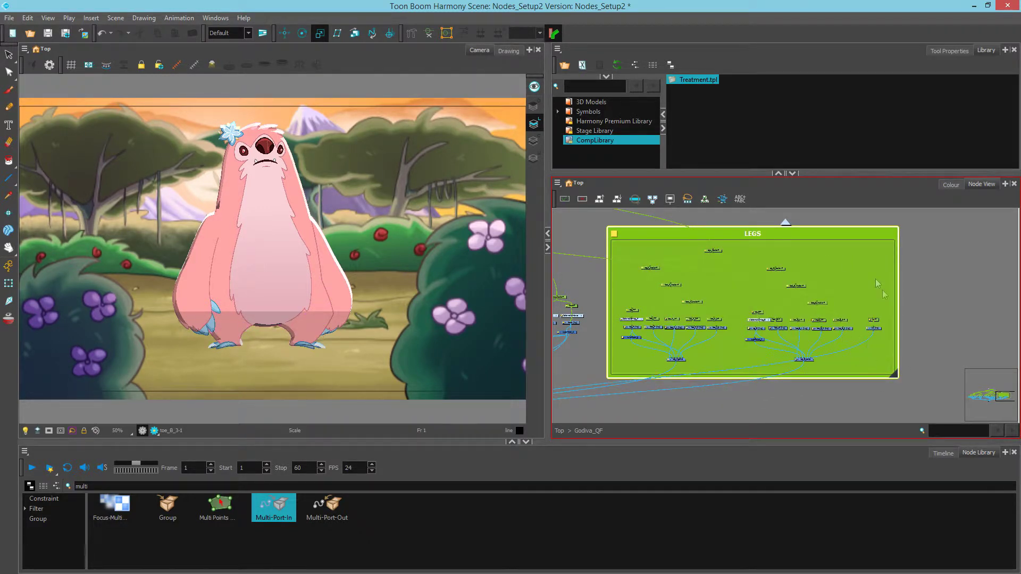
Step: Shift the LEGS backdrop slightly without its nodes and move it a little lower together with them
mouse_move(818, 238)
mouse_down()
mouse_move(898, 235)
mouse_move(821, 267)
mouse_move(820, 237)
mouse_up()
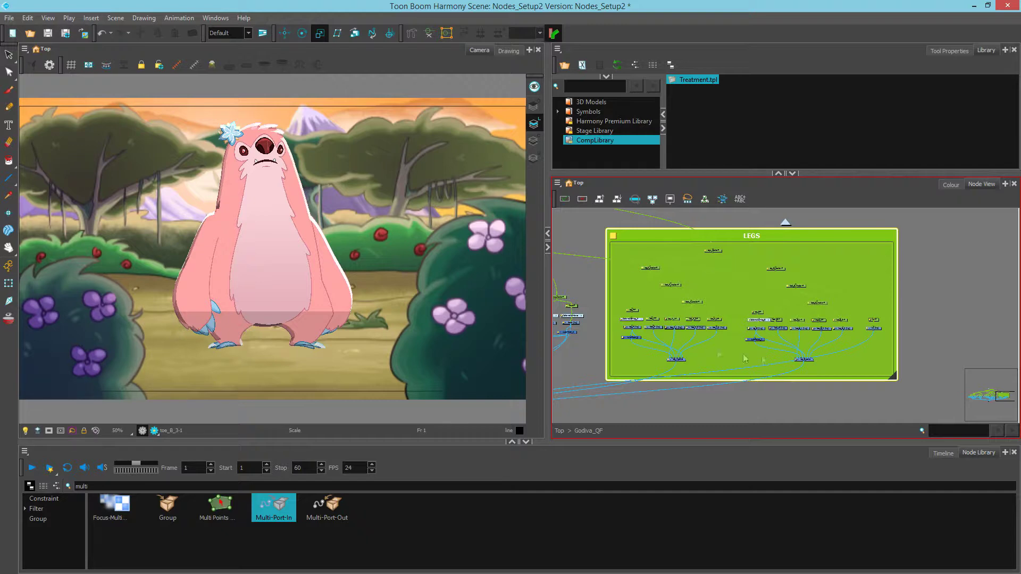
click(946, 280)
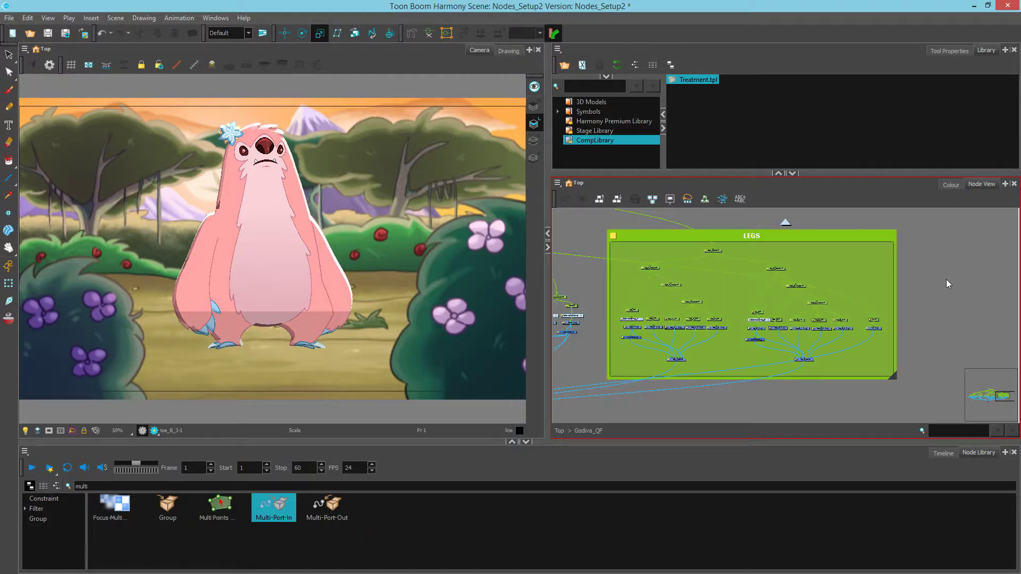
mouse_move(787, 238)
mouse_down()
mouse_move(776, 234)
mouse_move(806, 261)
mouse_move(790, 229)
mouse_move(812, 253)
mouse_move(783, 244)
mouse_up()
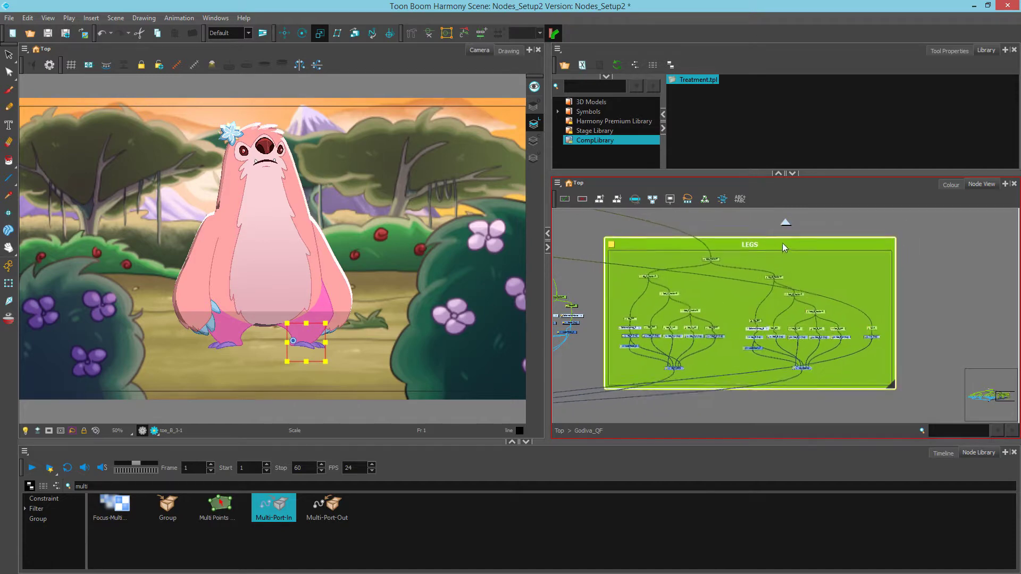
click(881, 285)
Step: Examine the torso, head, mask, eye, nose and flower nodes beside the LEGS backdrop
scroll(844, 295, down, 5)
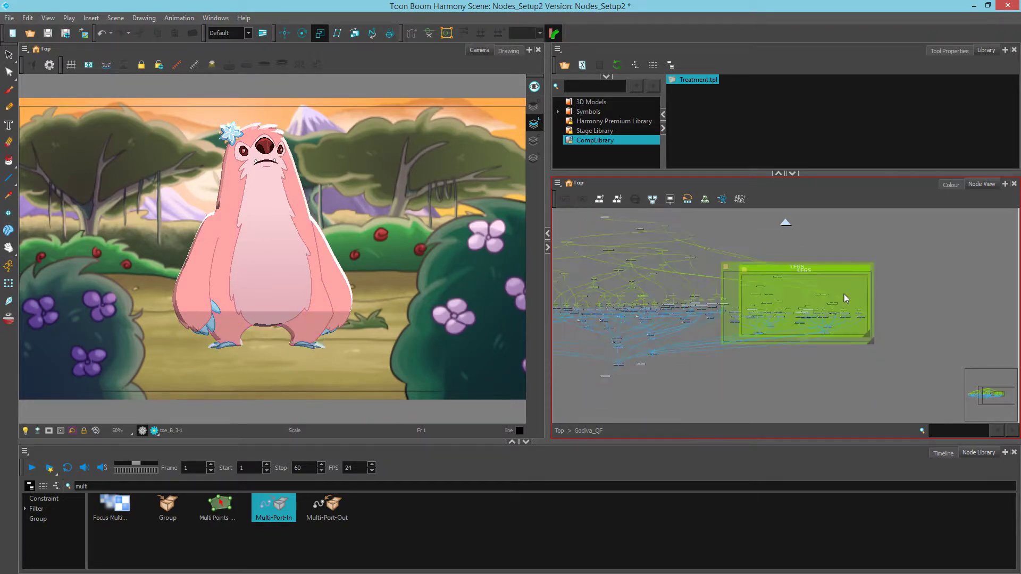
drag(686, 352, 772, 325)
scroll(799, 276, up, 8)
scroll(798, 275, up, 2)
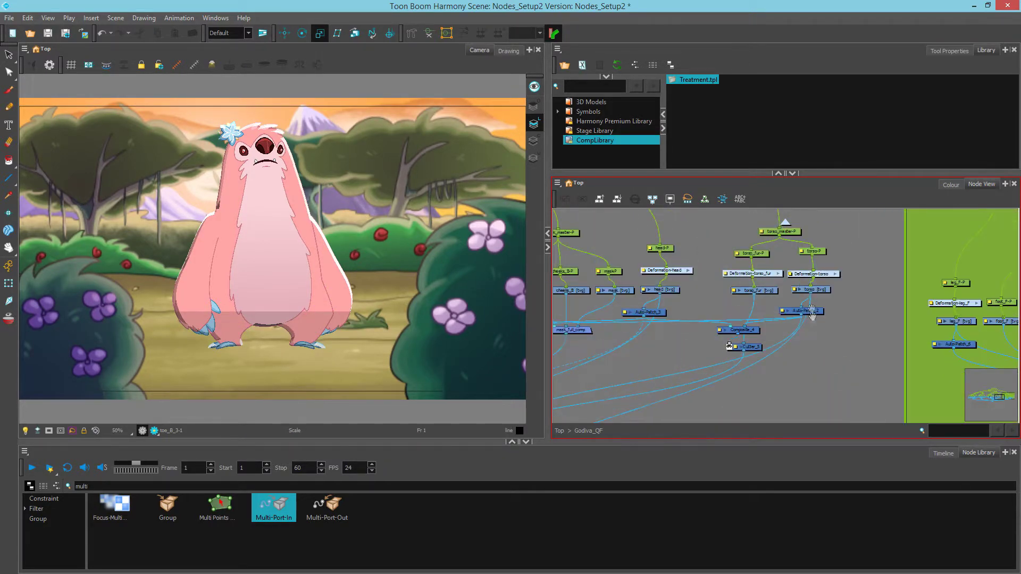
drag(706, 297, 786, 299)
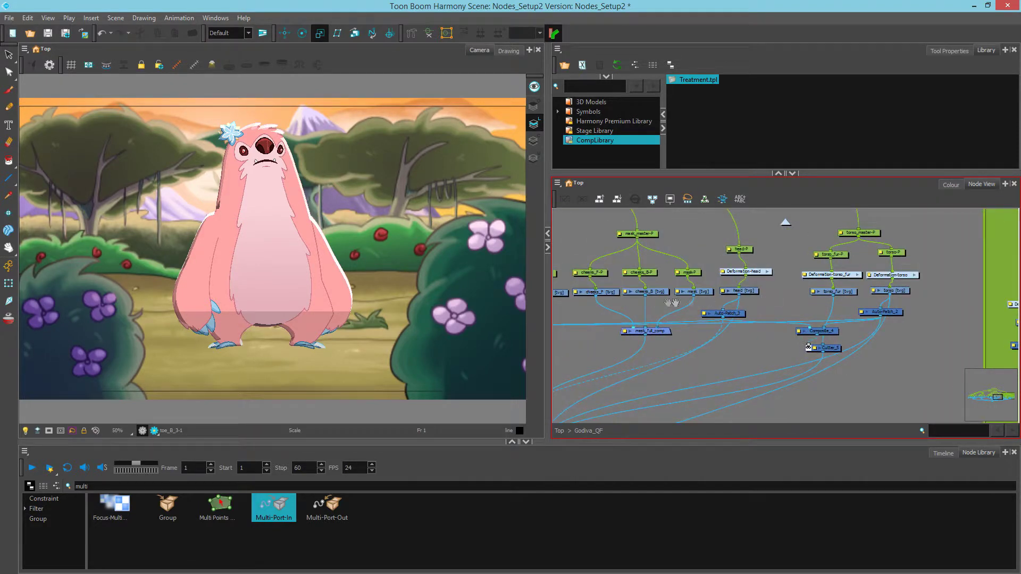
drag(708, 331, 923, 338)
drag(742, 338, 910, 339)
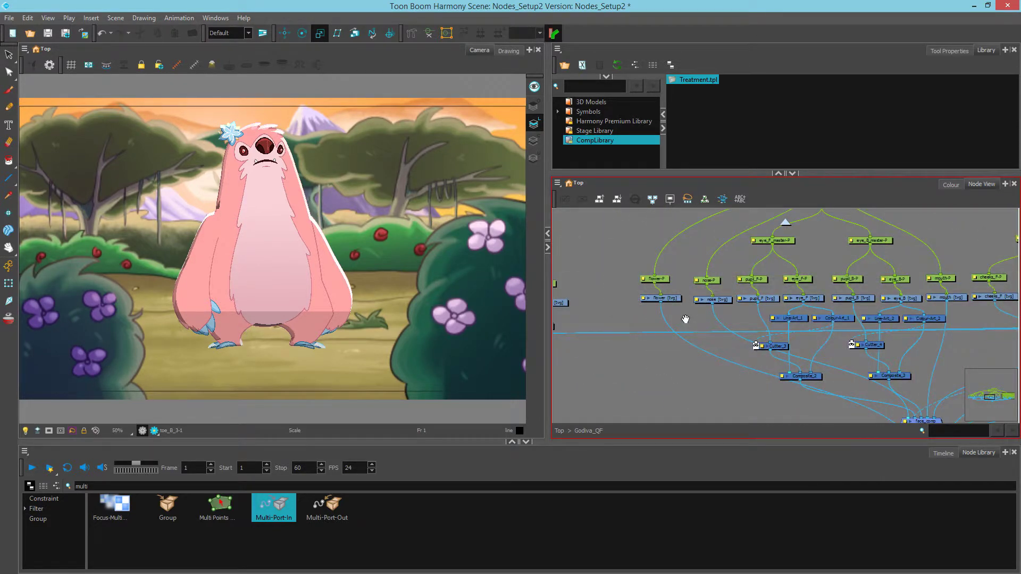
drag(652, 326, 782, 330)
drag(896, 328, 686, 323)
Step: Select the torso, head and facial-feature nodes beside the LEGS backdrop and insert a backdrop around them
scroll(618, 323, down, 3)
drag(597, 234, 815, 373)
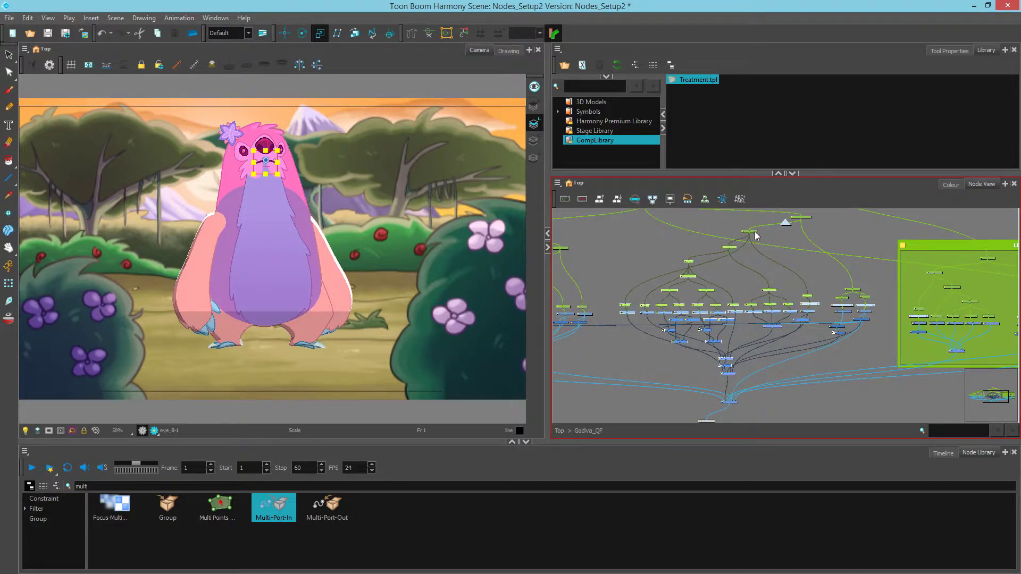
click(755, 232)
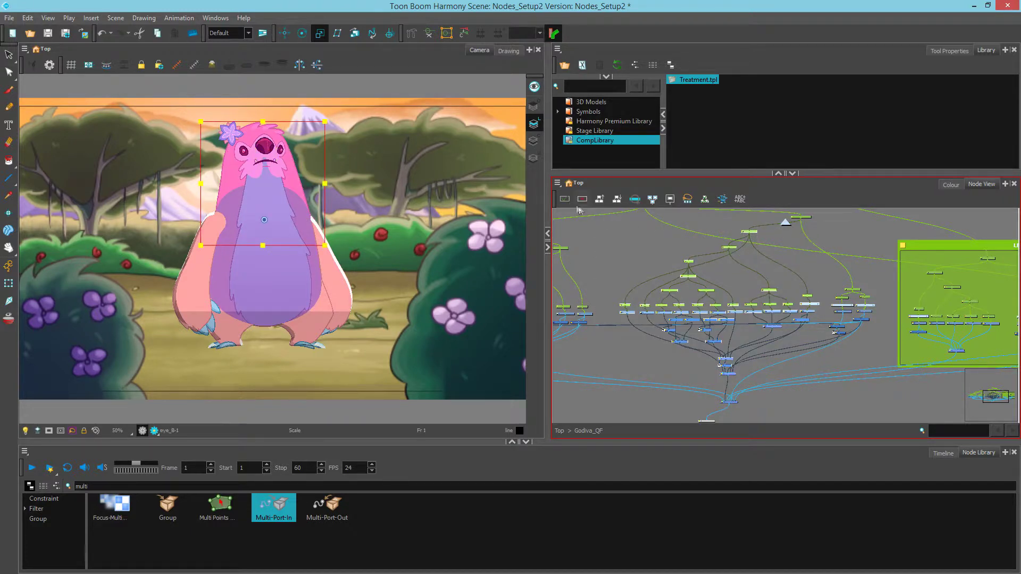
click(558, 184)
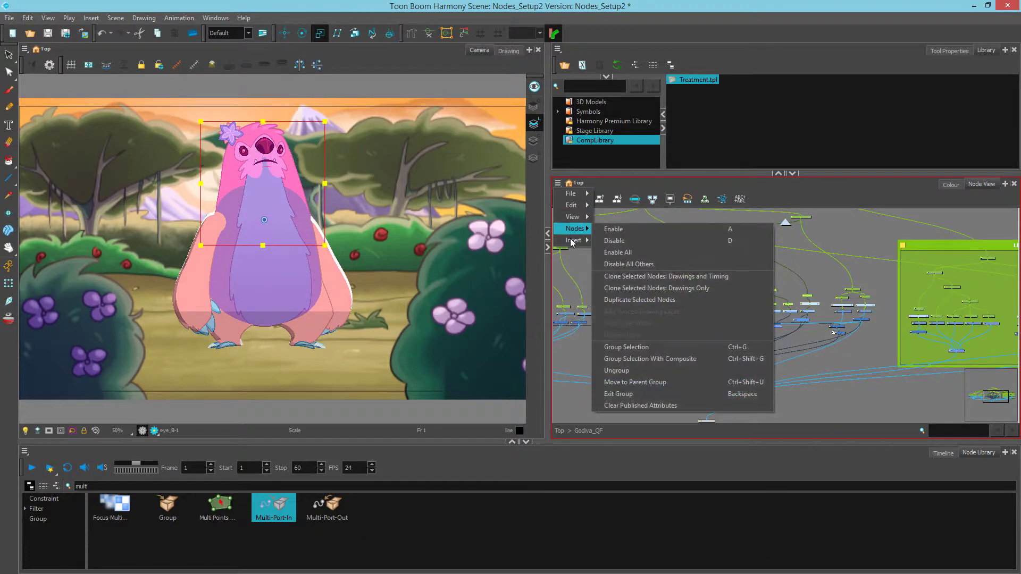
mouse_move(567, 242)
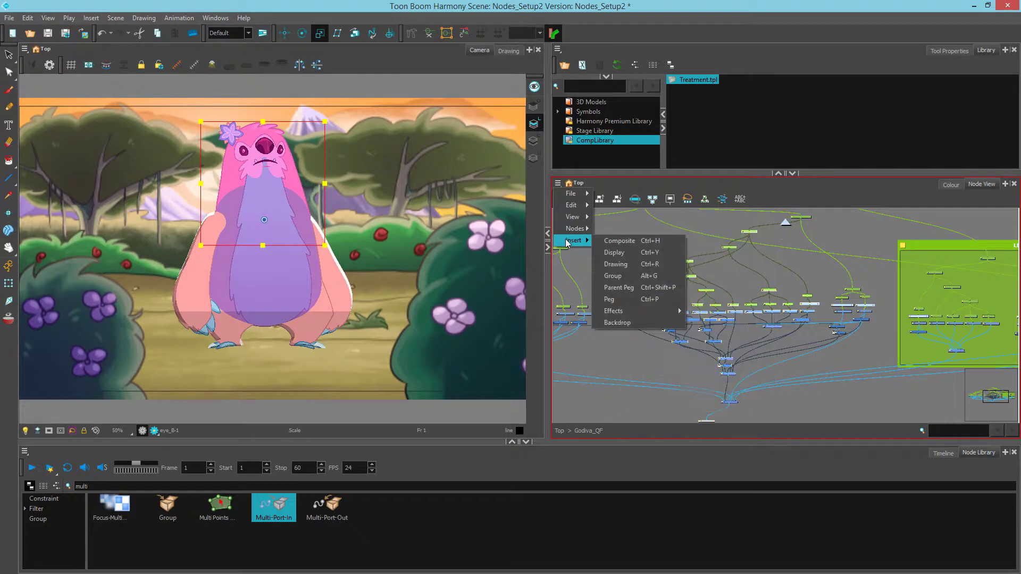
click(641, 324)
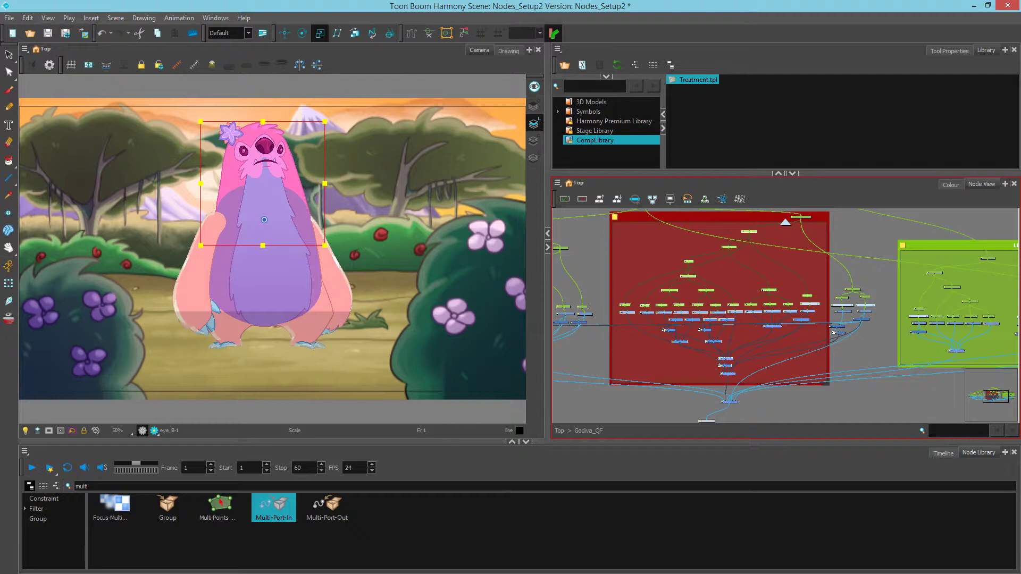
Step: Colour the new backdrop blue, name it HEAD and add the note "Make sure the head is properly connected."
click(350, 216)
scroll(355, 330, down, 3)
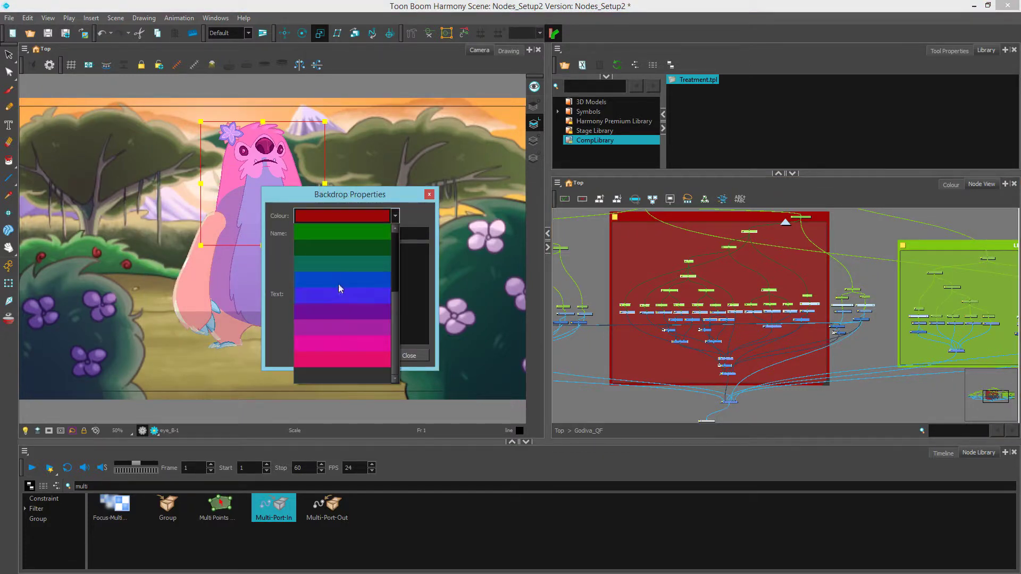
click(338, 283)
click(331, 236)
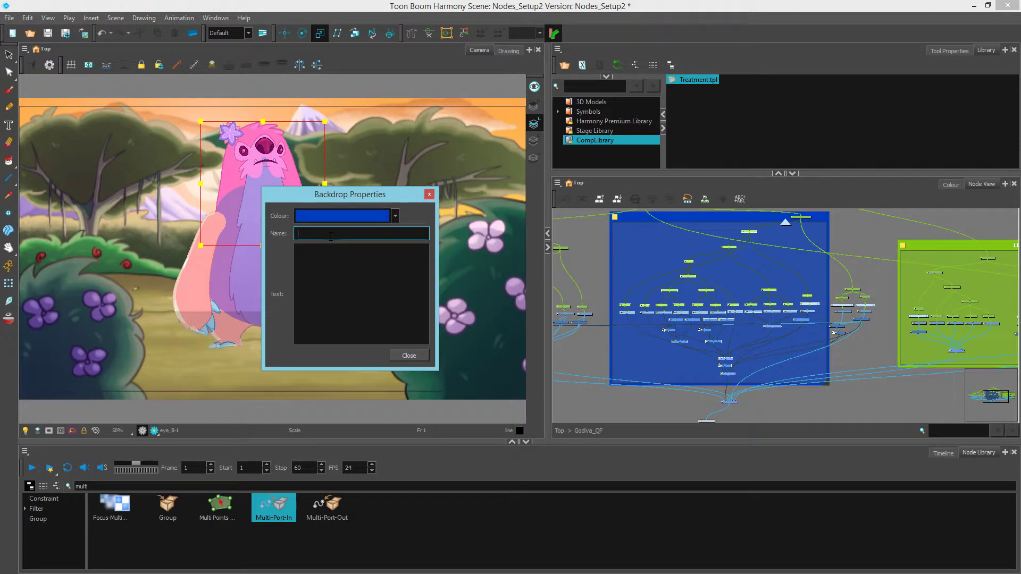
text(HE)
click(371, 281)
text(Make sure the head is pr)
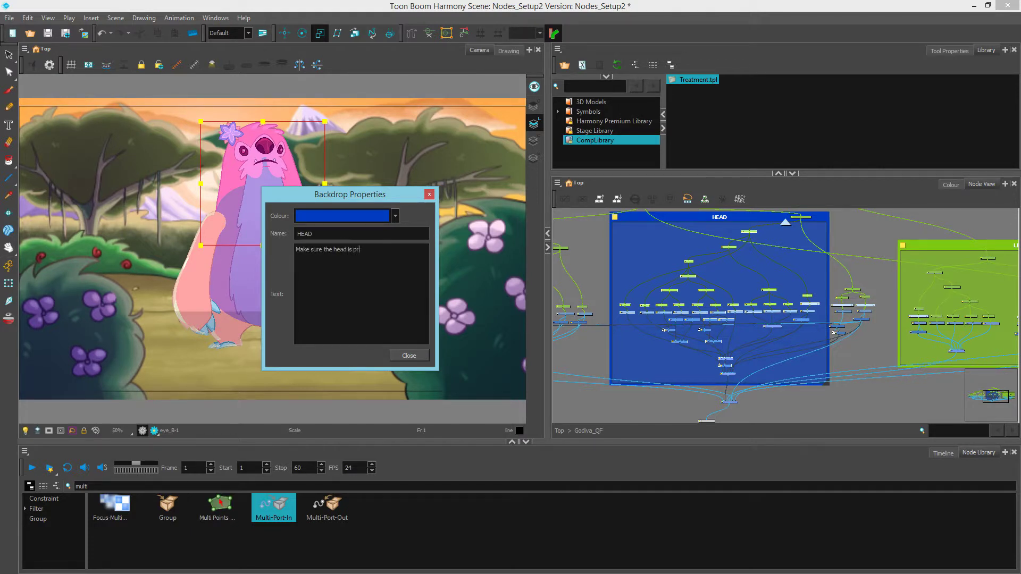
text(operly connected.)
click(410, 355)
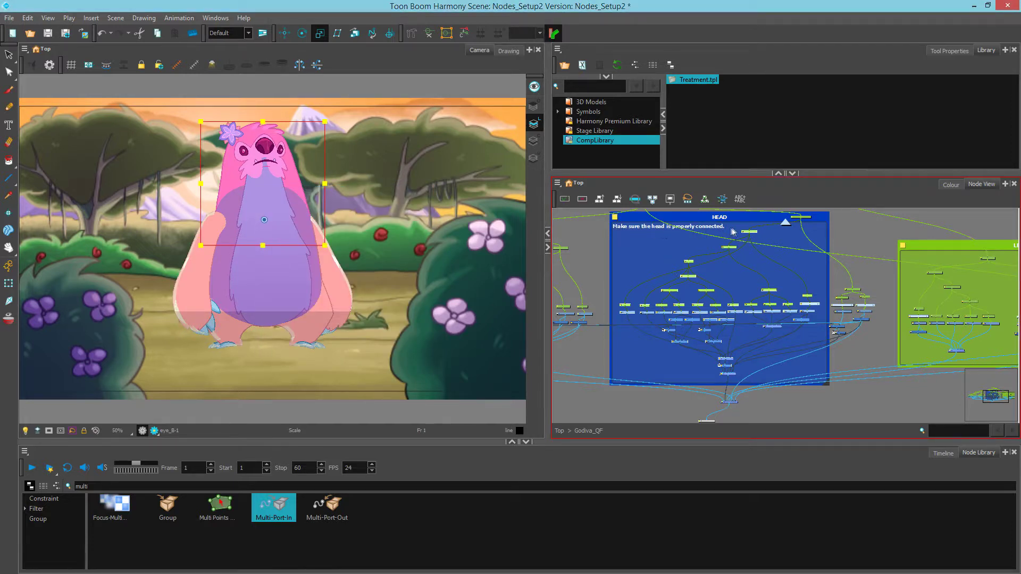
Step: Shrink the HEAD backdrop slightly from its lower-right corner
click(828, 386)
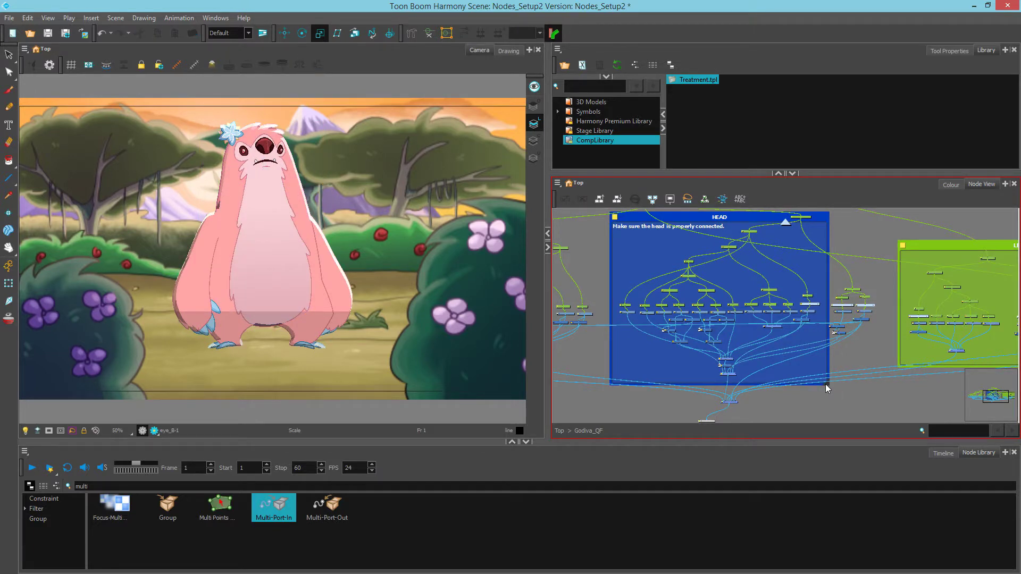
scroll(828, 384, up, 3)
mouse_move(825, 383)
mouse_down()
mouse_move(819, 397)
mouse_move(832, 407)
mouse_move(823, 380)
mouse_up()
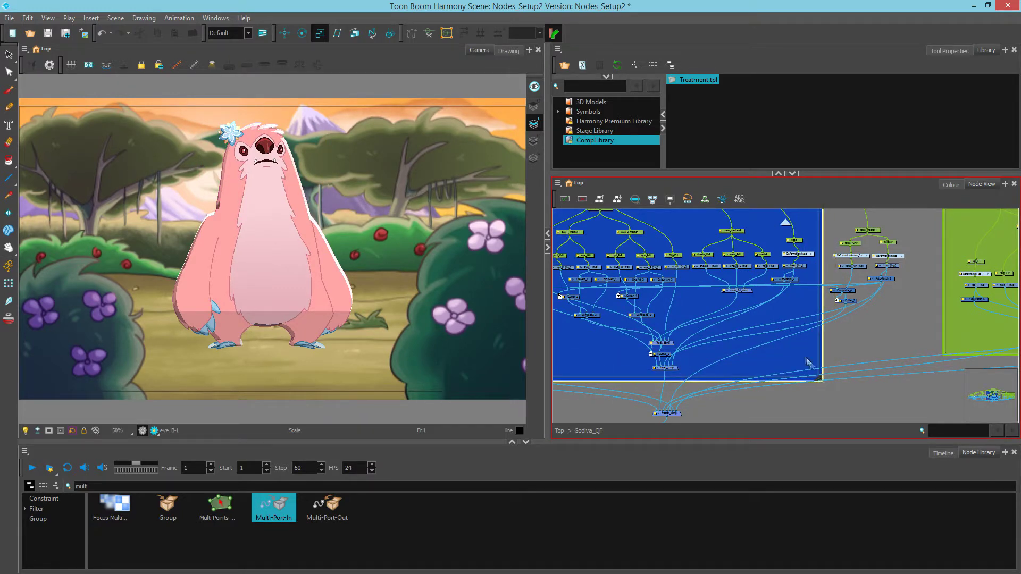
Step: Examine the network around the HEAD and LEGS backdrops and the connections running into the shared composite
scroll(796, 353, down, 3)
click(855, 396)
click(856, 400)
scroll(807, 359, down, 3)
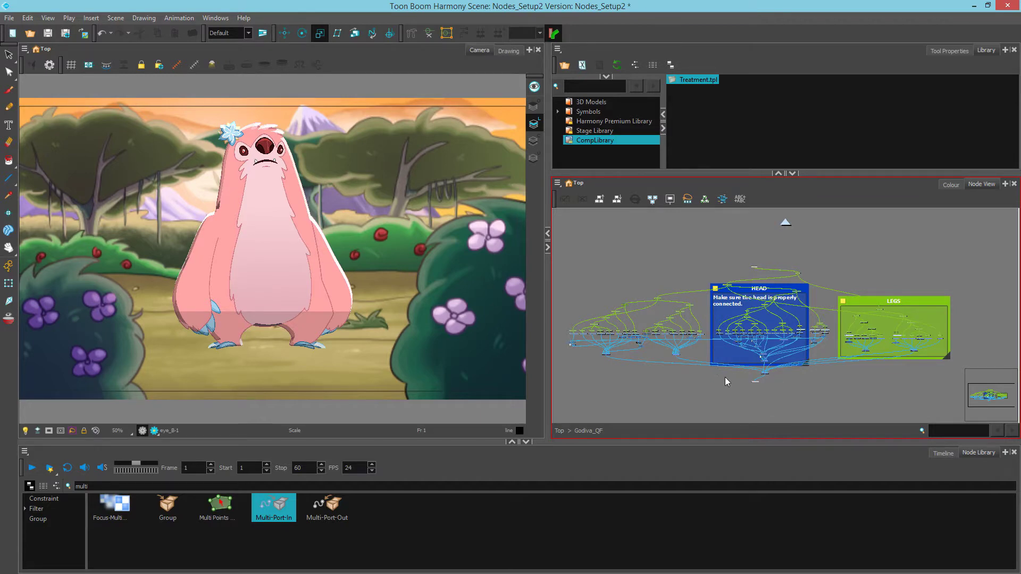
scroll(726, 378, up, 5)
drag(725, 372, 700, 499)
drag(708, 366, 938, 205)
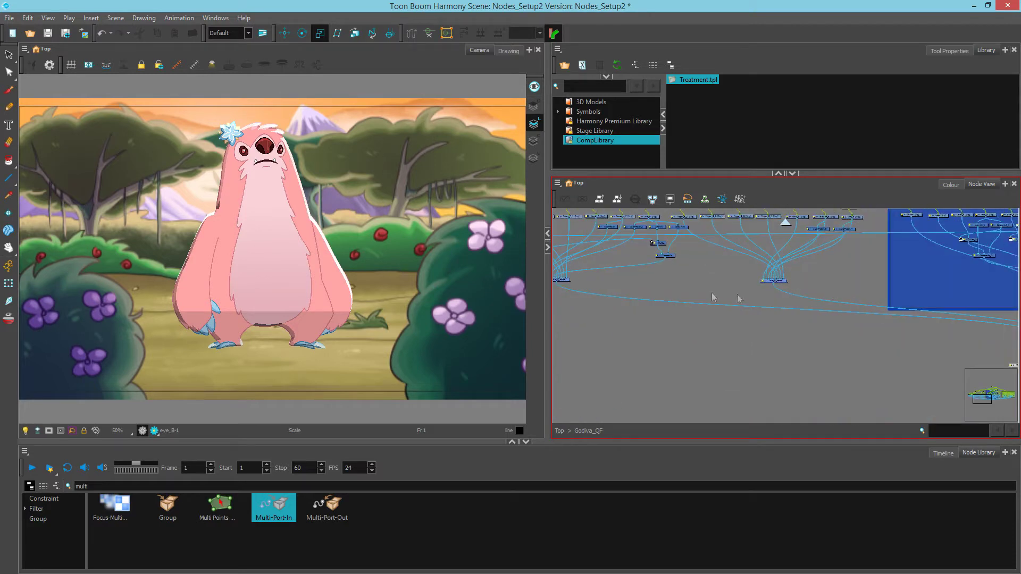
drag(929, 309, 767, 369)
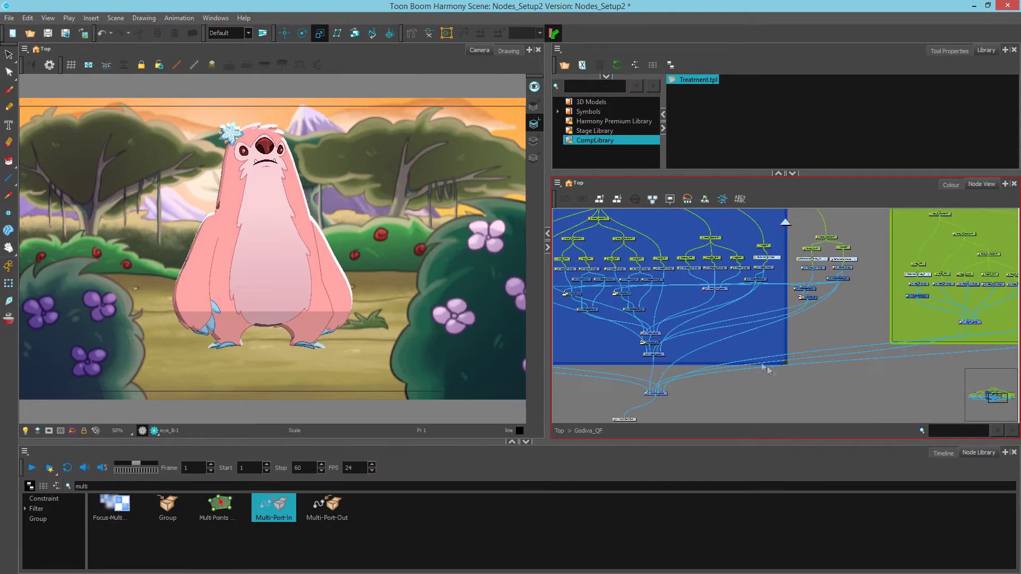
drag(759, 261, 810, 354)
Step: Select the HEAD backdrop with its nodes, and extend the backdrop slightly downward from its lower-right corner
click(693, 232)
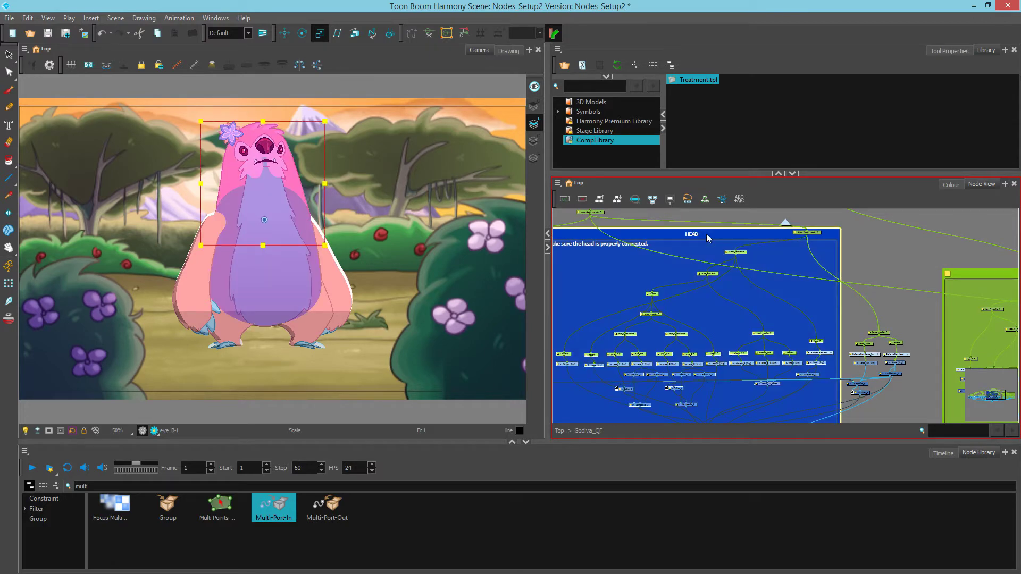
scroll(694, 362, down, 3)
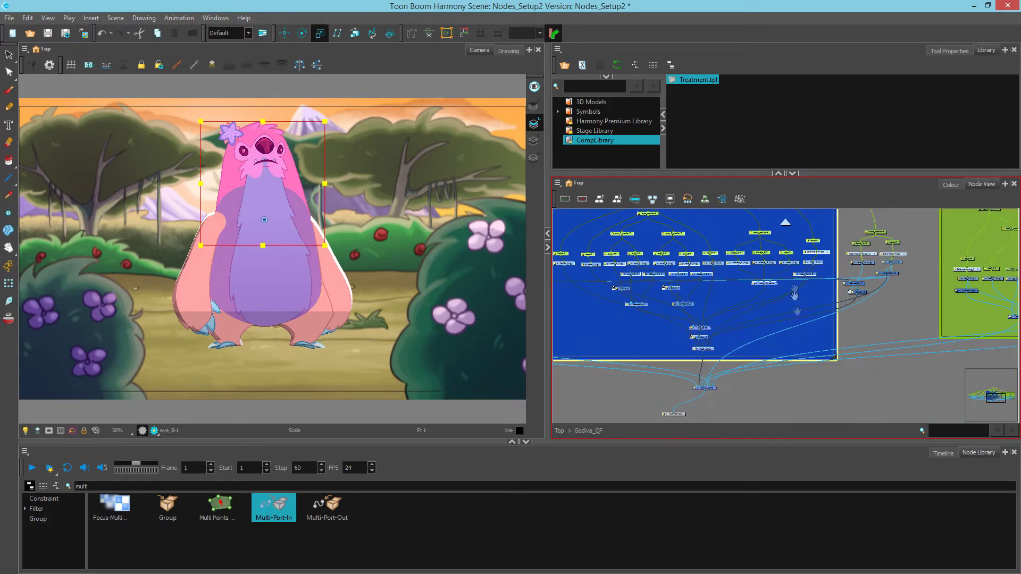
click(838, 362)
scroll(836, 362, up, 3)
mouse_move(832, 360)
mouse_down()
mouse_move(841, 373)
mouse_move(832, 368)
mouse_up()
scroll(833, 371, down, 3)
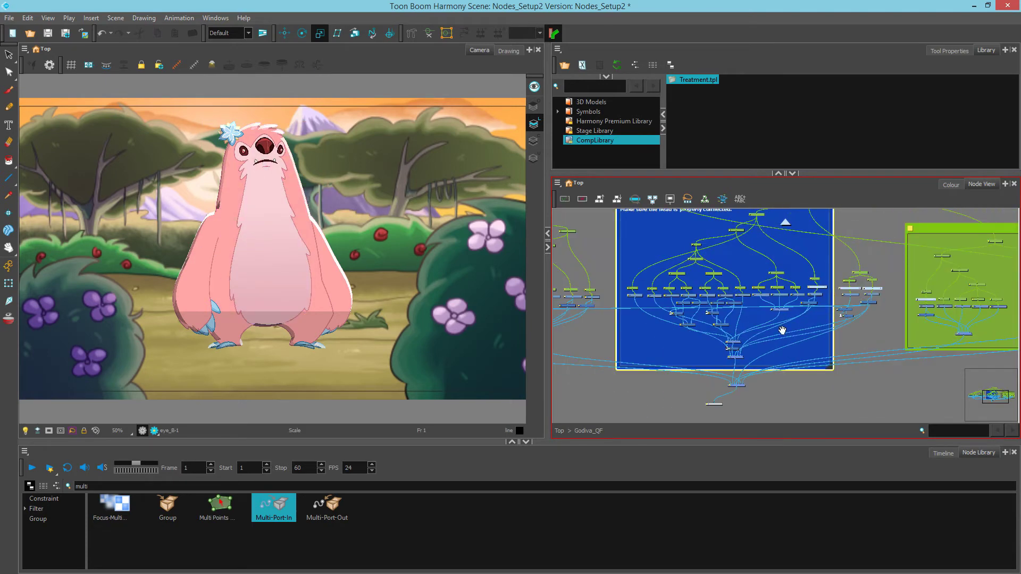
Step: Shift the HEAD backdrop slightly sideways without its nodes and delete only the backdrop
mouse_move(737, 245)
mouse_down()
mouse_move(768, 269)
mouse_move(718, 260)
mouse_move(721, 246)
mouse_up()
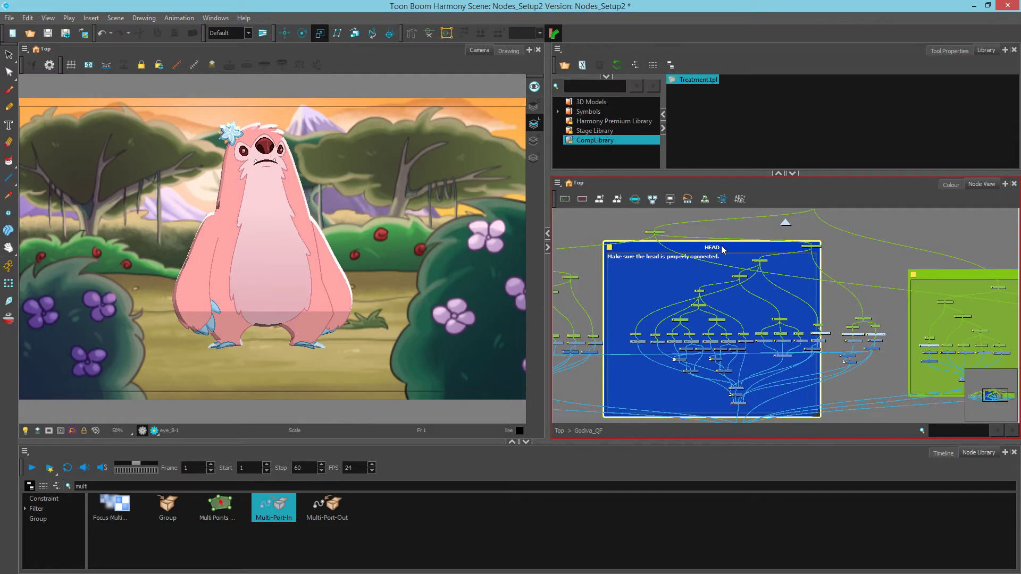
key(Delete)
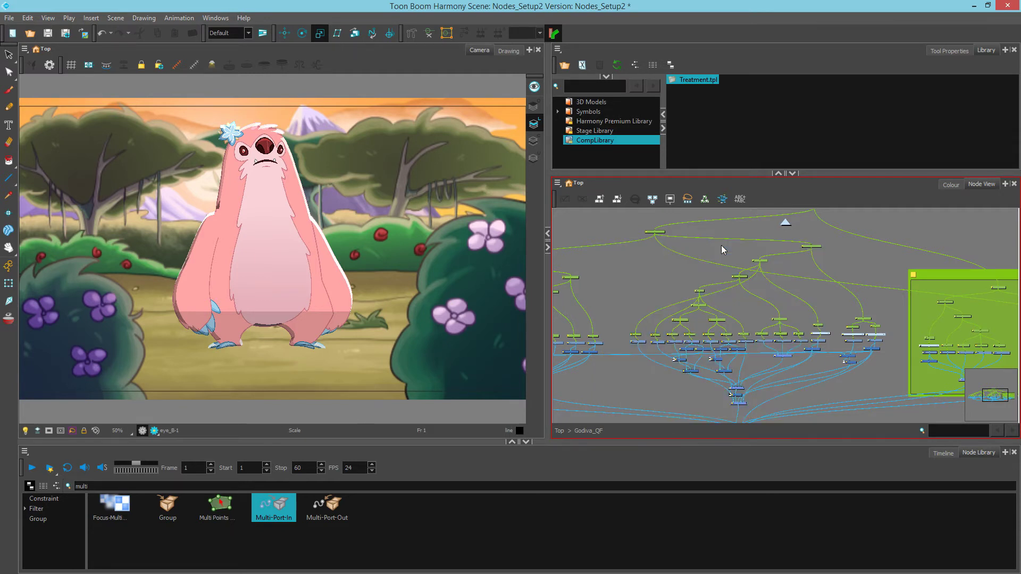